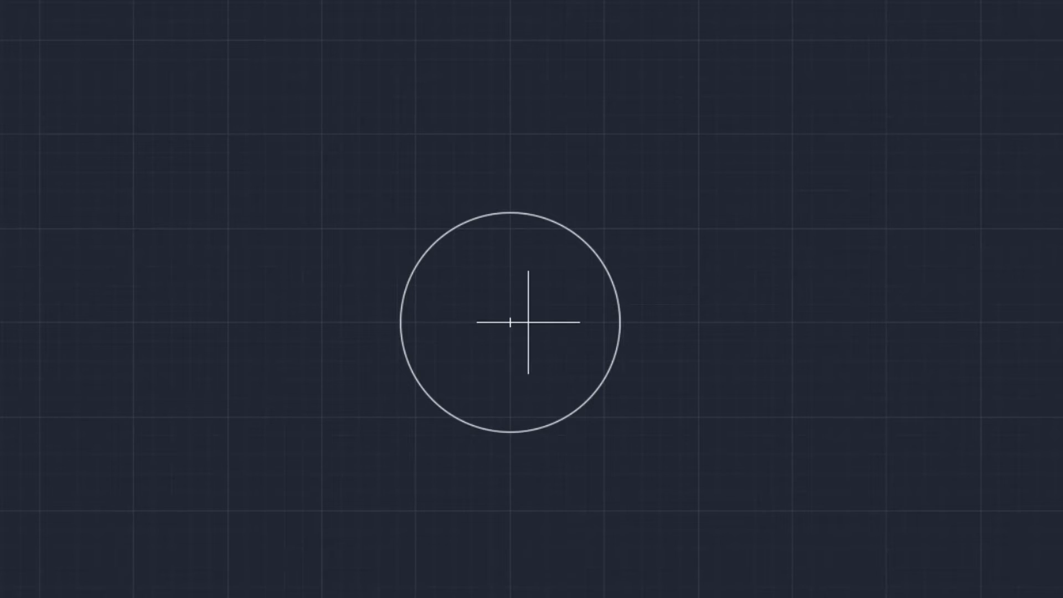
# Draw a pentagon around the existing circle, sharing its centre and using the inscribed option
pyautogui.rightClick(359, 416)
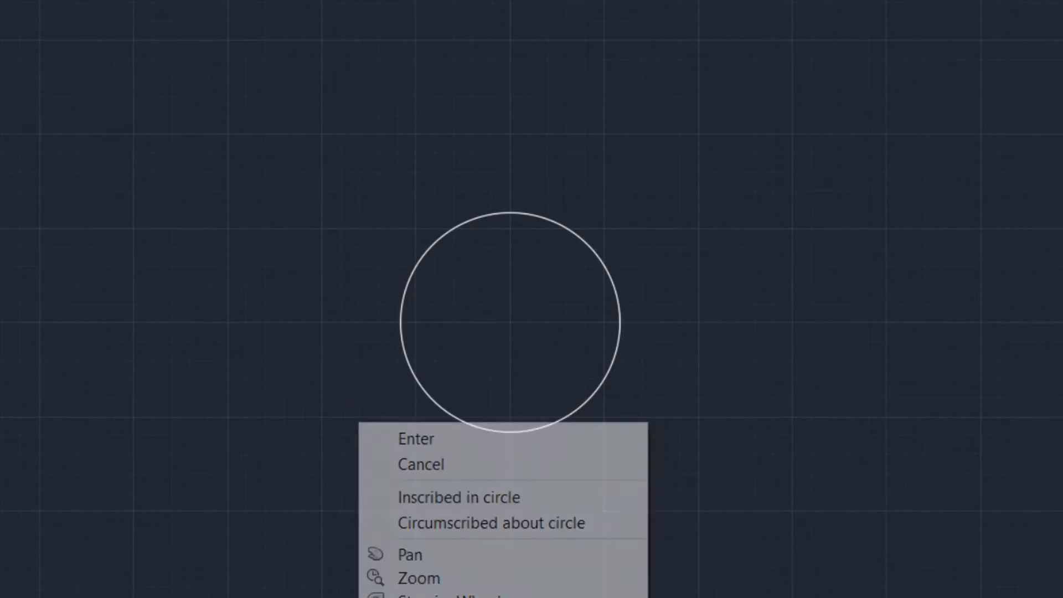
pyautogui.click(437, 441)
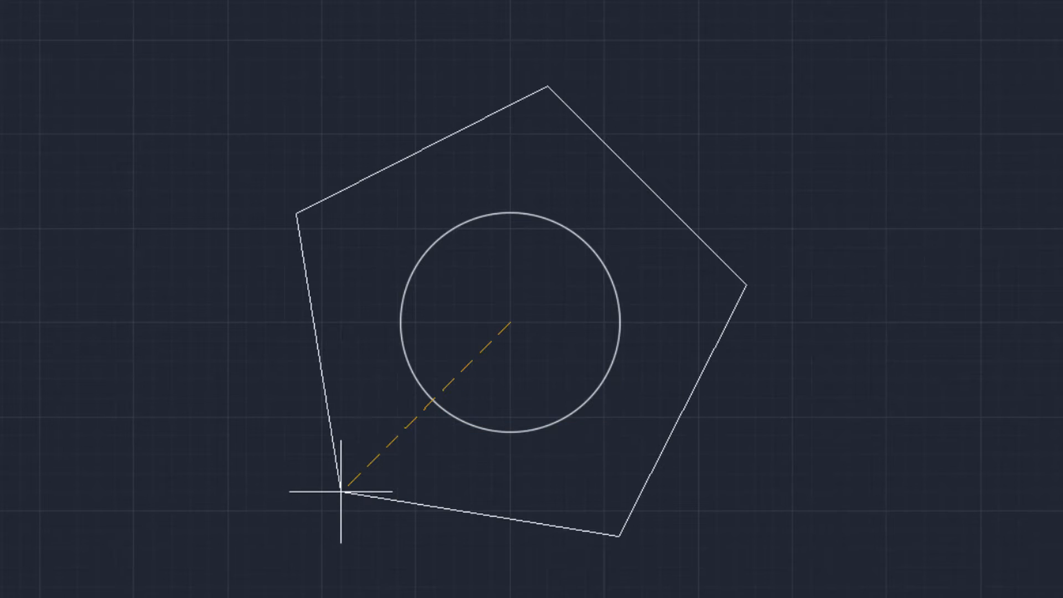
pyautogui.click(360, 471)
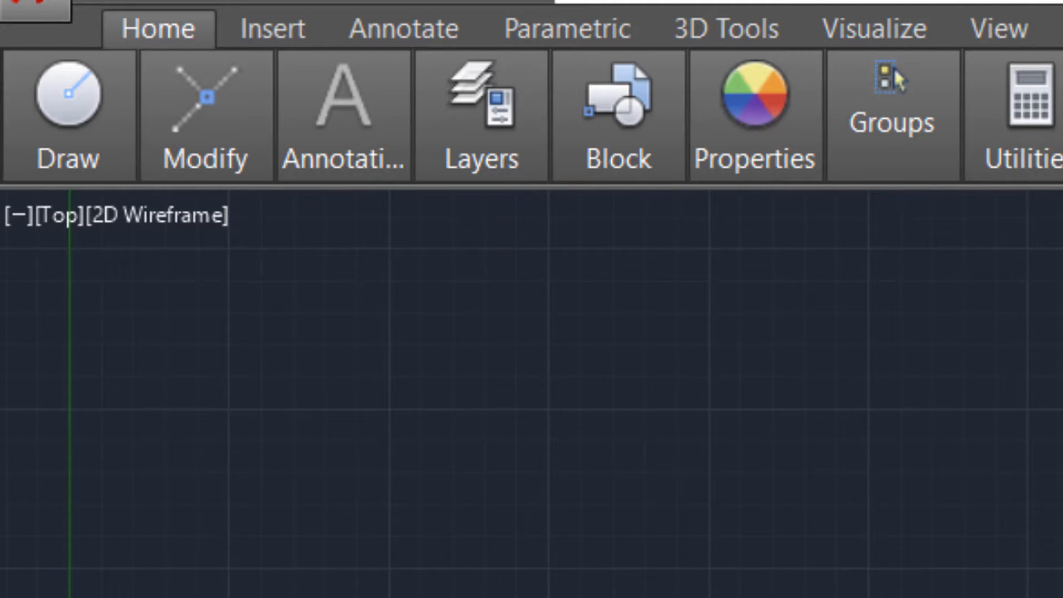
# Create a helix from the circle's centre with its radius matching the circle and a height of 5
pyautogui.click(84, 151)
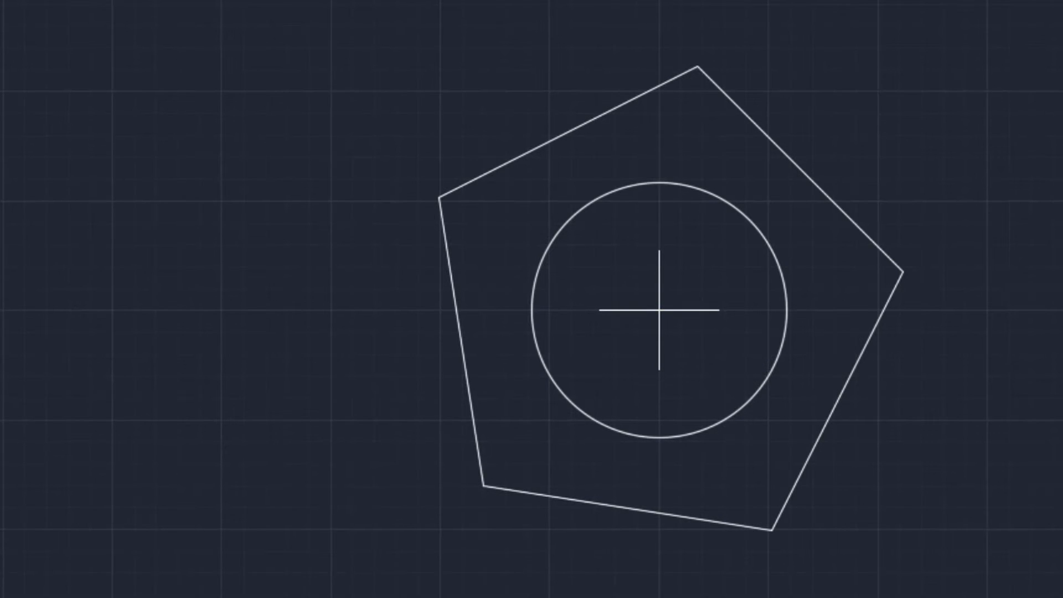
pyautogui.click(659, 310)
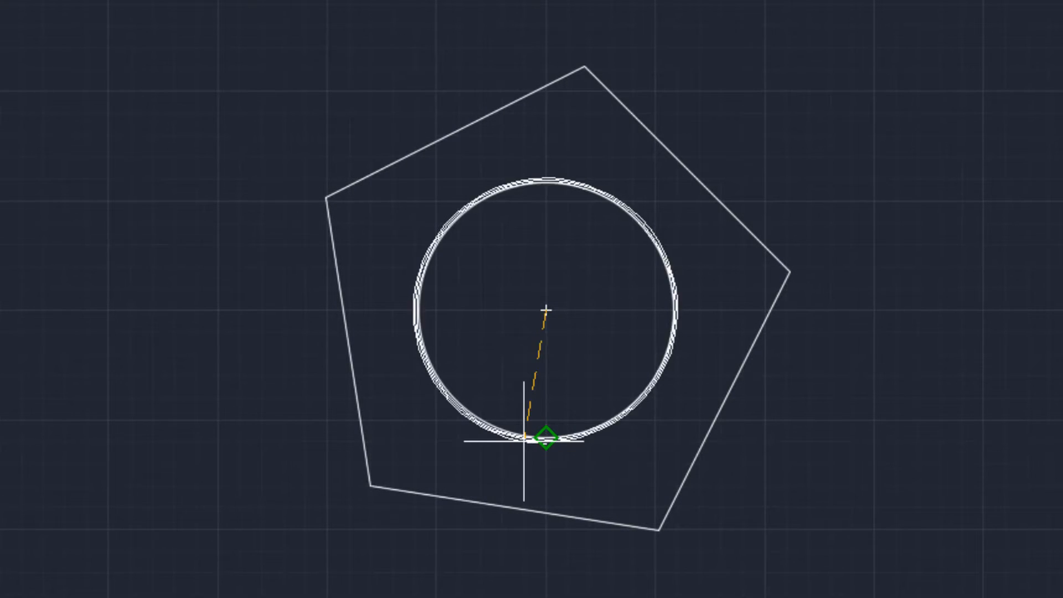
pyautogui.click(524, 442)
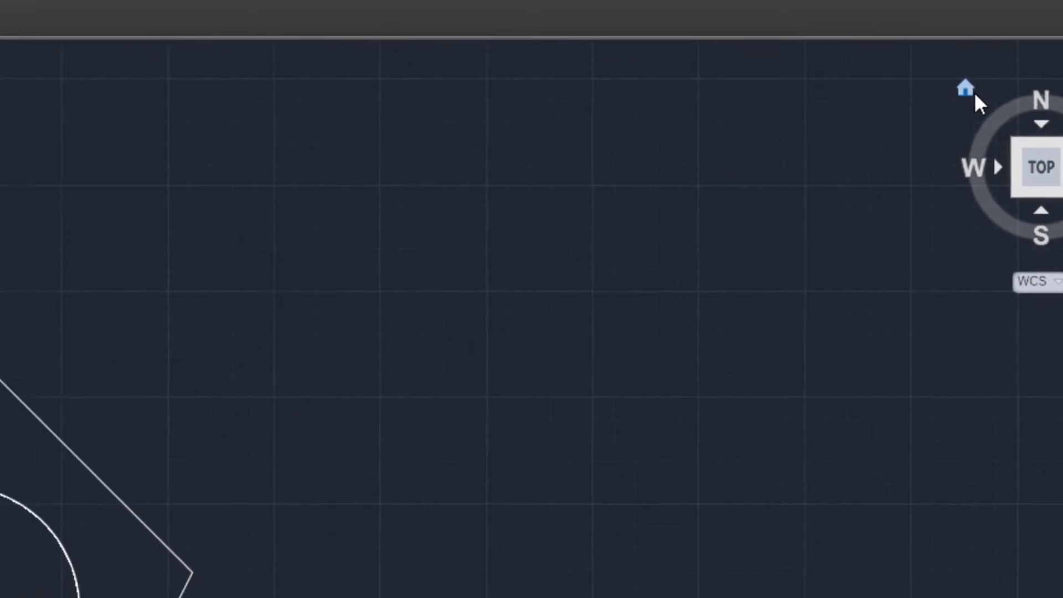
pyautogui.click(974, 93)
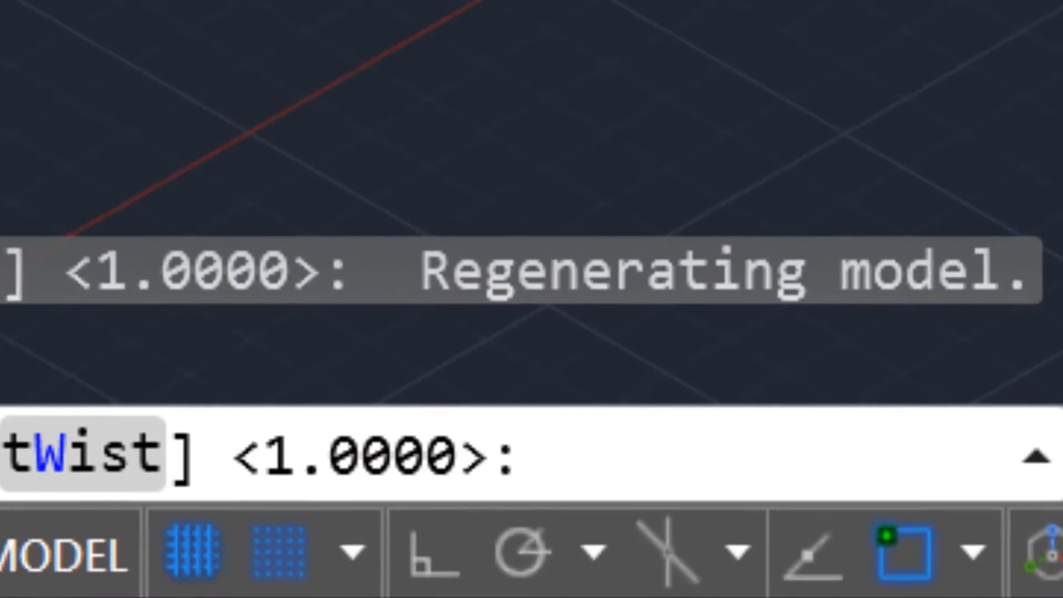
pyautogui.write('5')
pyautogui.press('Return')
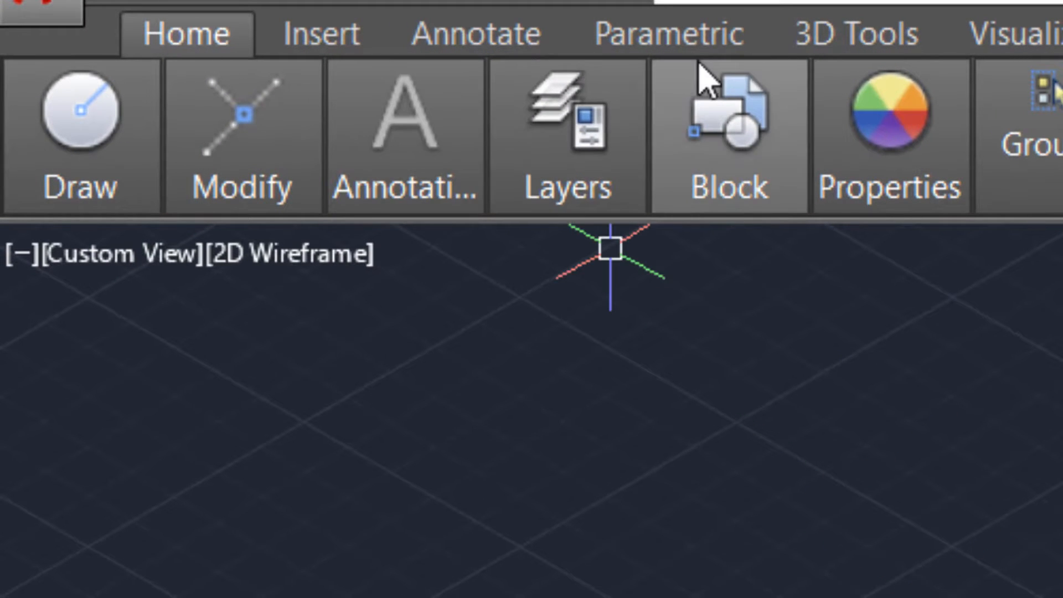
# Extrude the circle and the pentagon together as solids to a height of 5
pyautogui.click(836, 32)
pyautogui.click(99, 169)
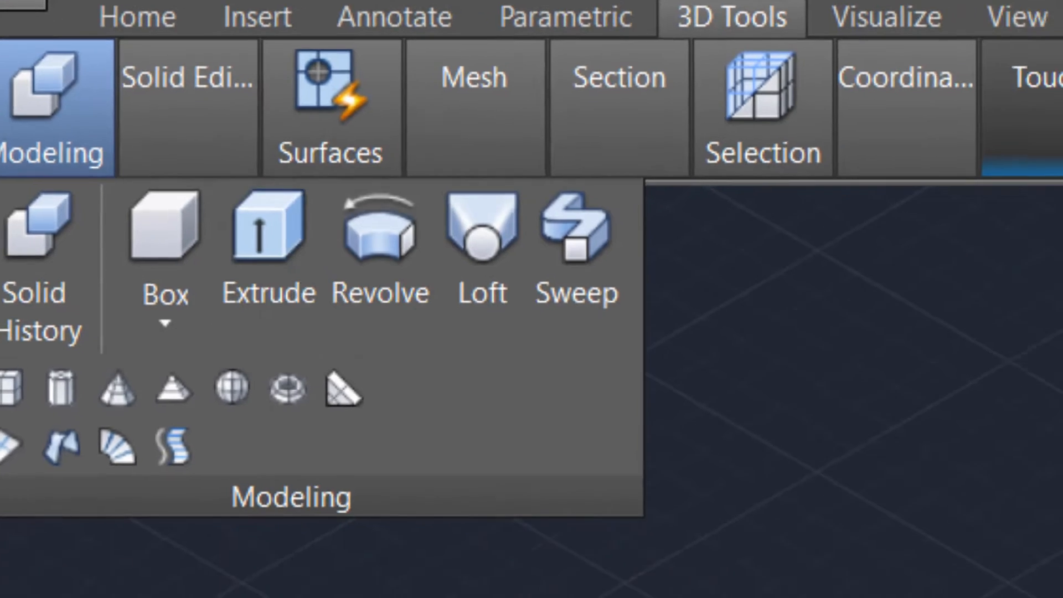
pyautogui.click(421, 294)
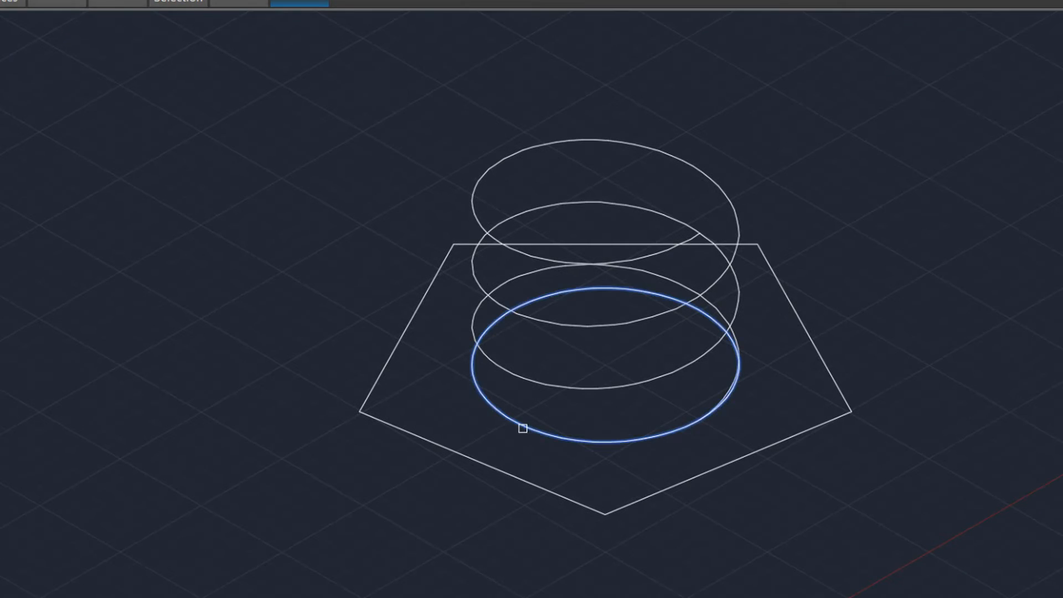
pyautogui.click(505, 472)
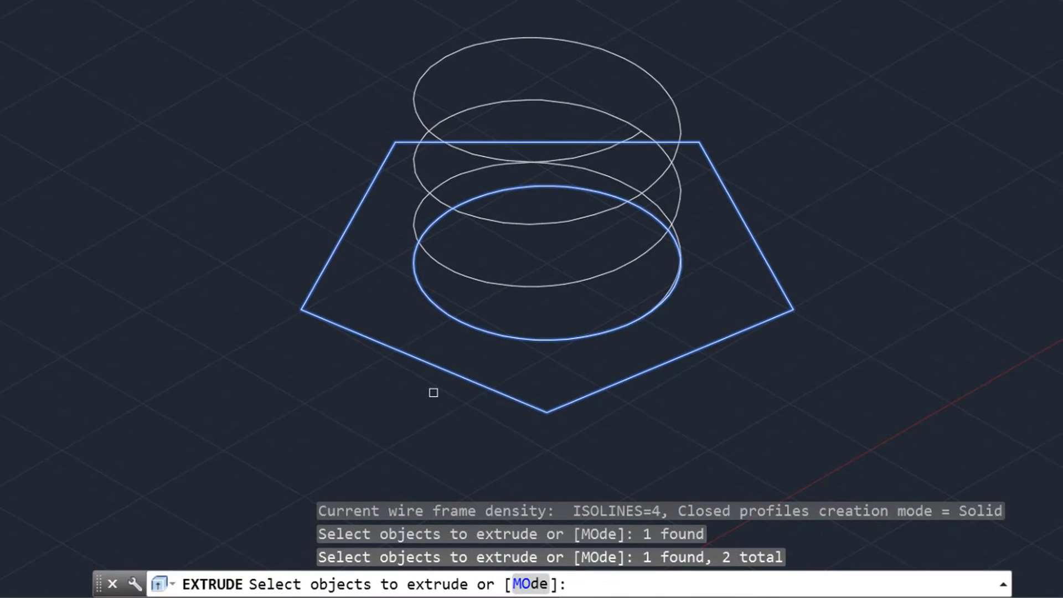
pyautogui.rightClick(492, 494)
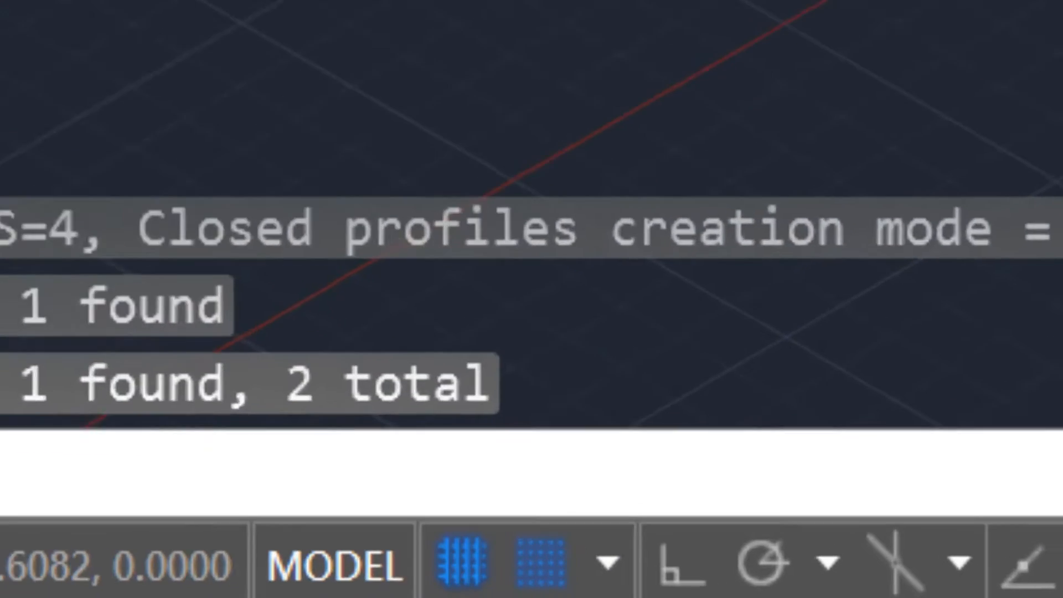
pyautogui.click(475, 406)
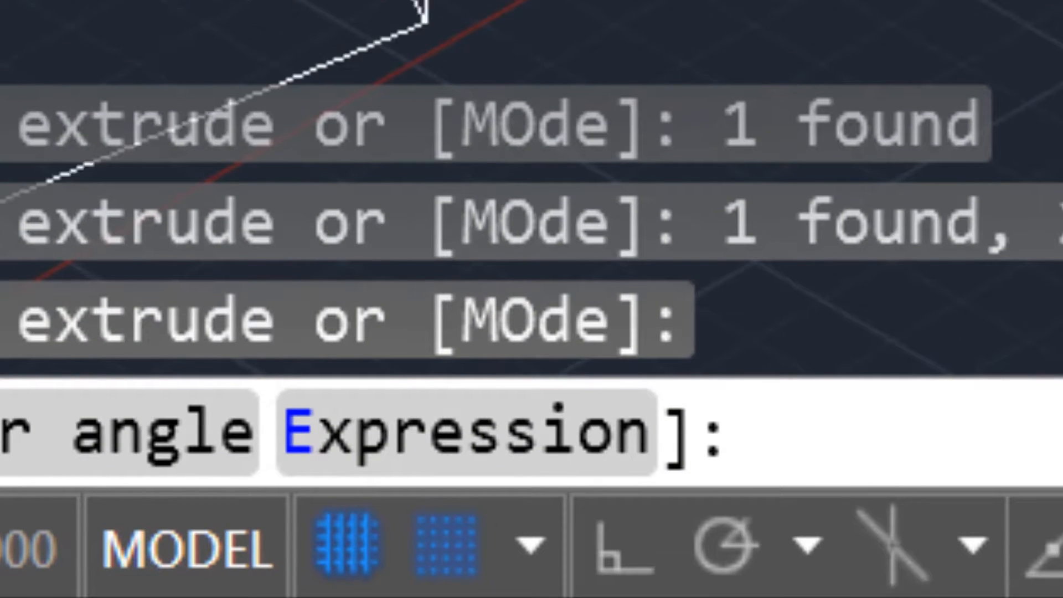
pyautogui.write('5')
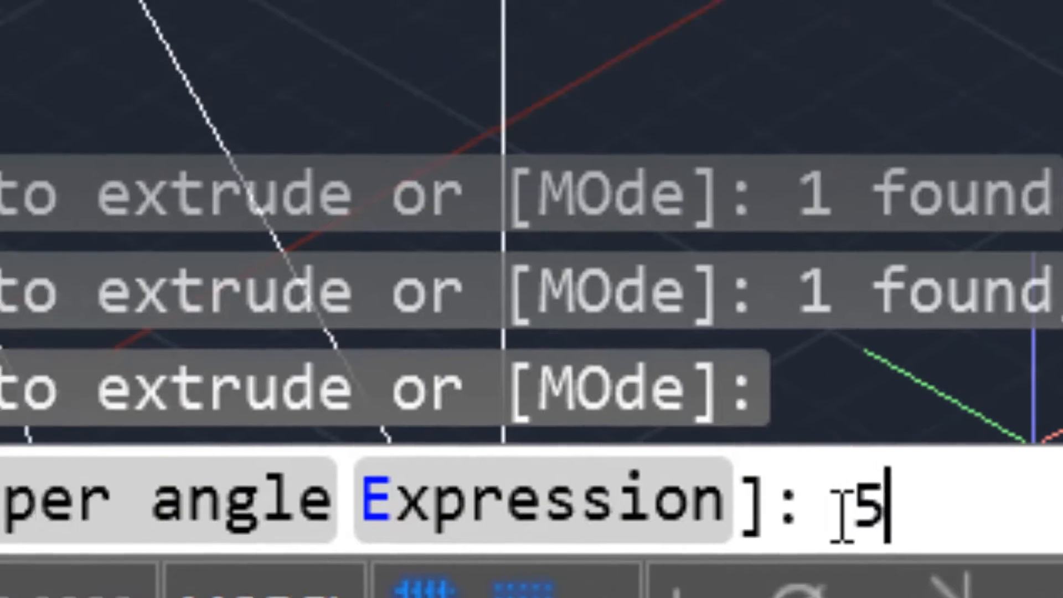
pyautogui.press('Return')
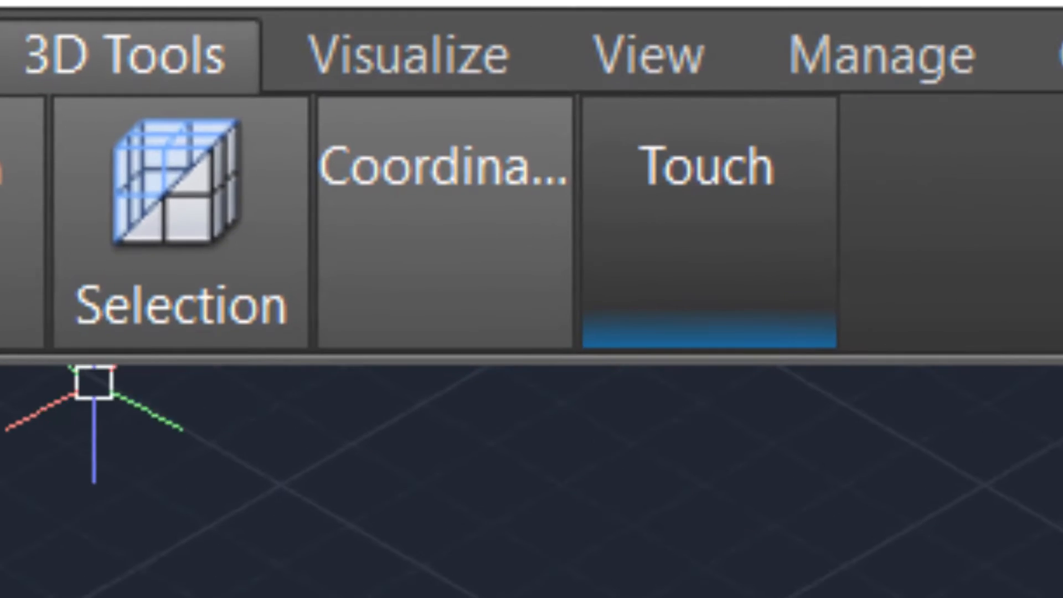
# Align the coordinate system to a solid face with the Face UCS option
pyautogui.moveTo(289, 76)
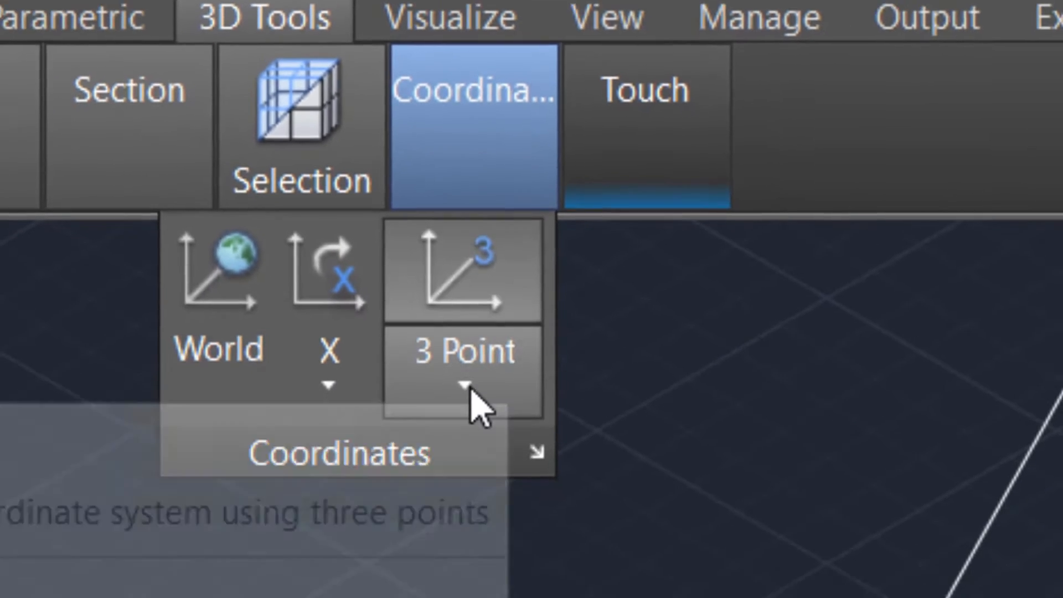
pyautogui.click(472, 387)
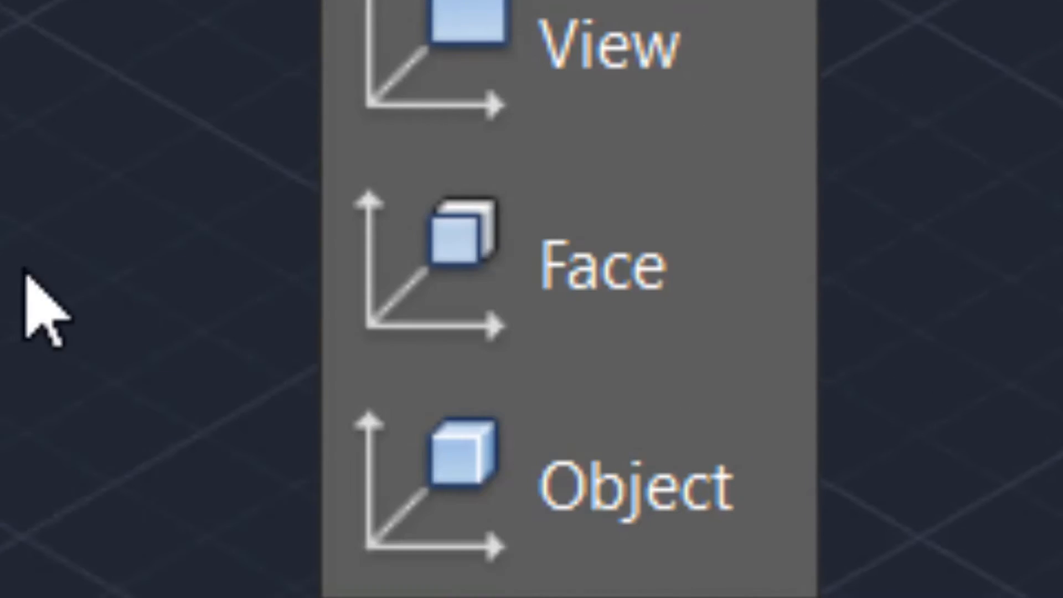
pyautogui.click(671, 265)
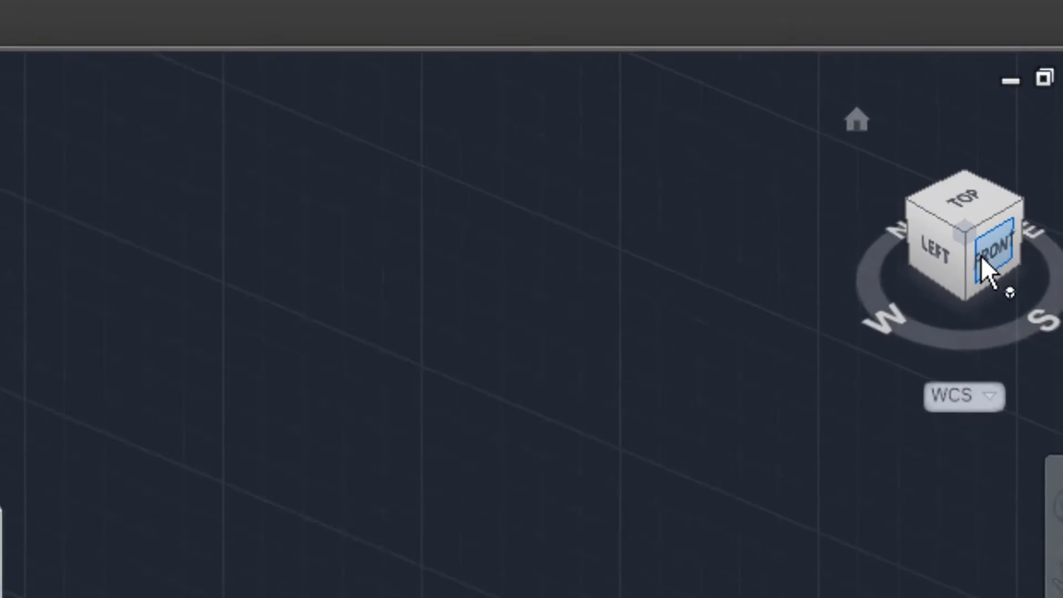
# In the front view, draw a small circle centred on the coordinate origin as the thread profile
pyautogui.click(973, 313)
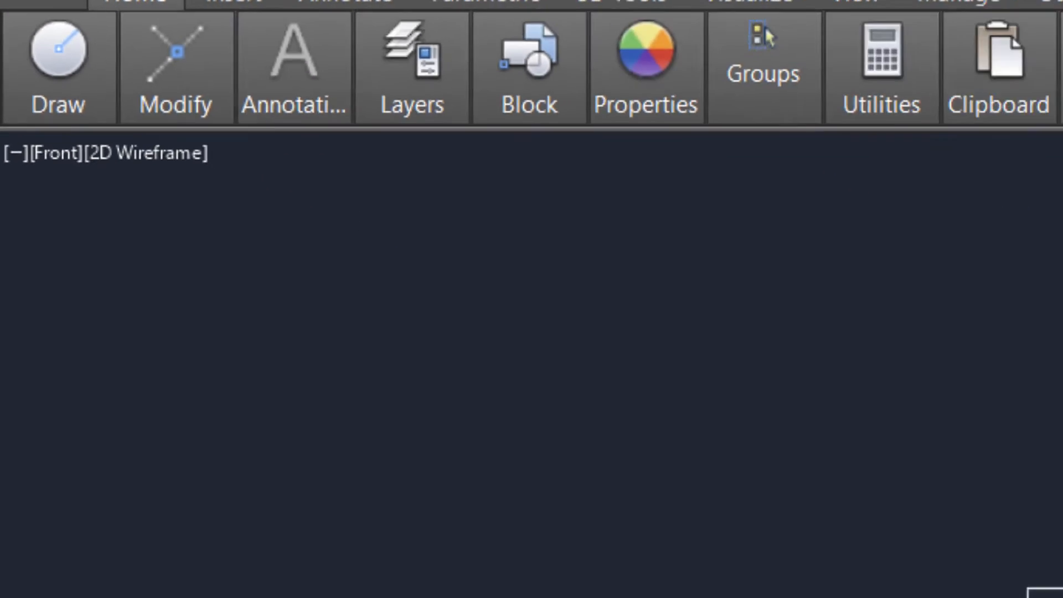
pyautogui.click(530, 336)
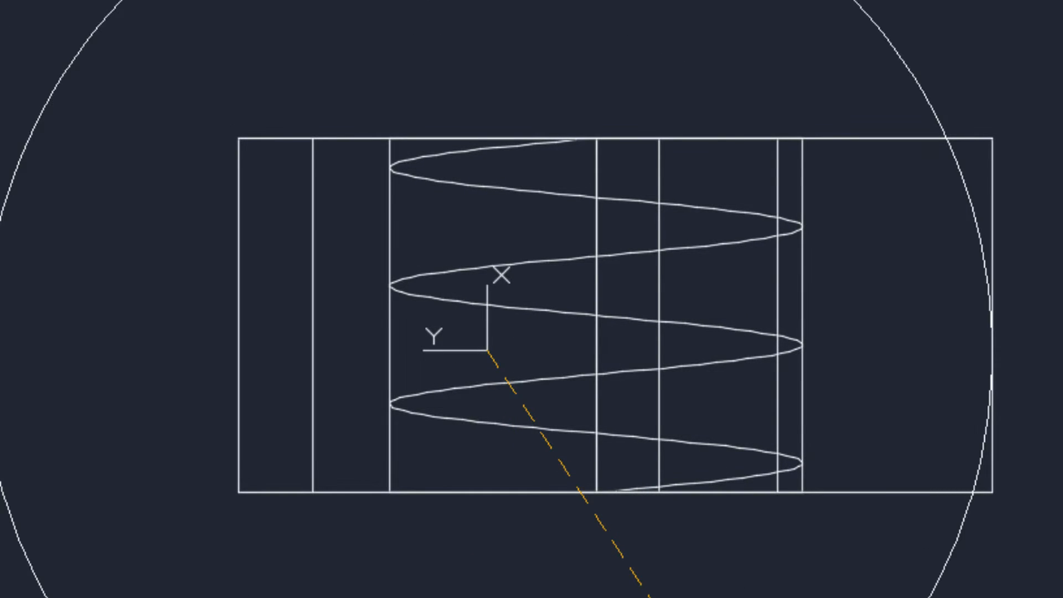
pyautogui.click(505, 350)
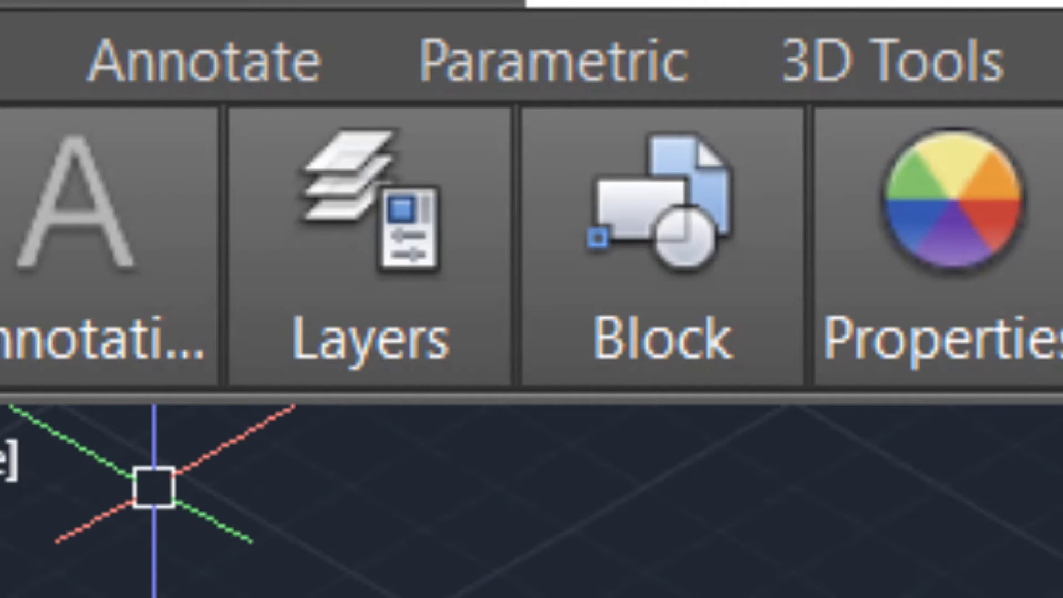
# Sweep the small circle along the helix to form the thread coil
pyautogui.click(239, 188)
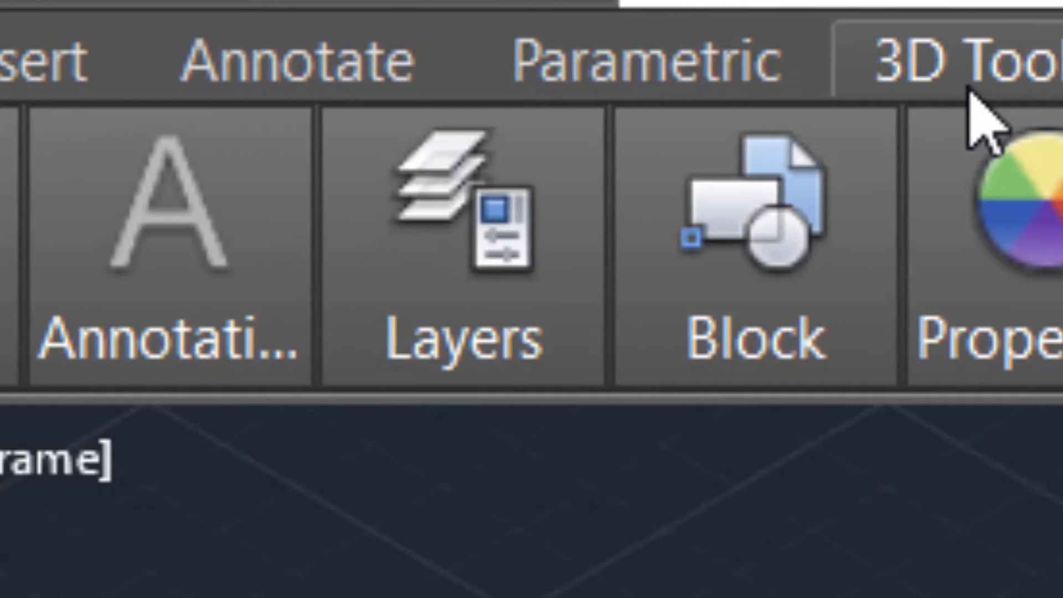
pyautogui.click(875, 83)
pyautogui.moveTo(441, 249)
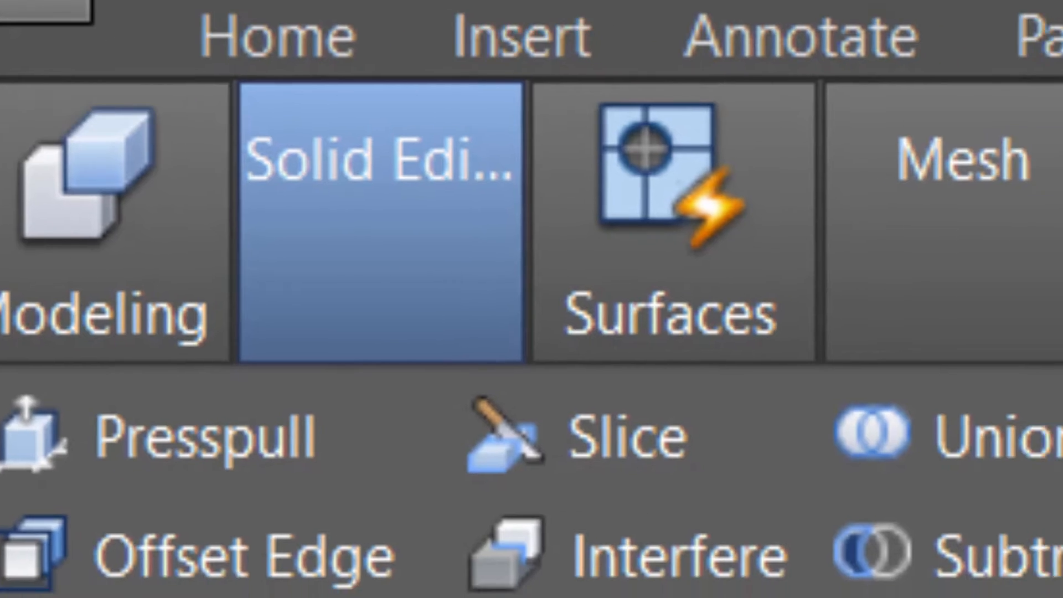
pyautogui.moveTo(166, 277)
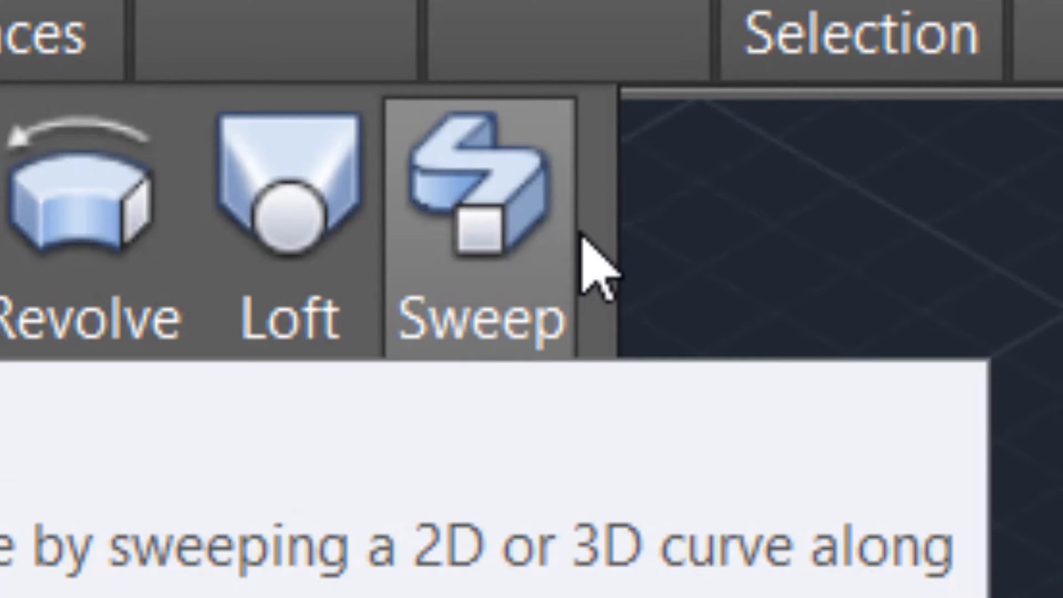
pyautogui.click(576, 237)
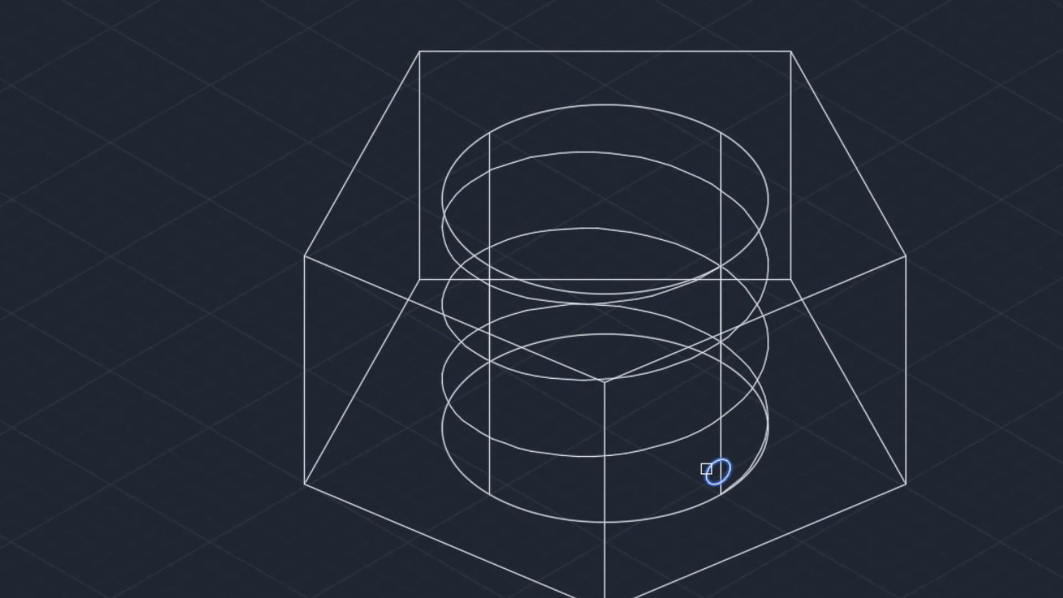
pyautogui.rightClick(676, 482)
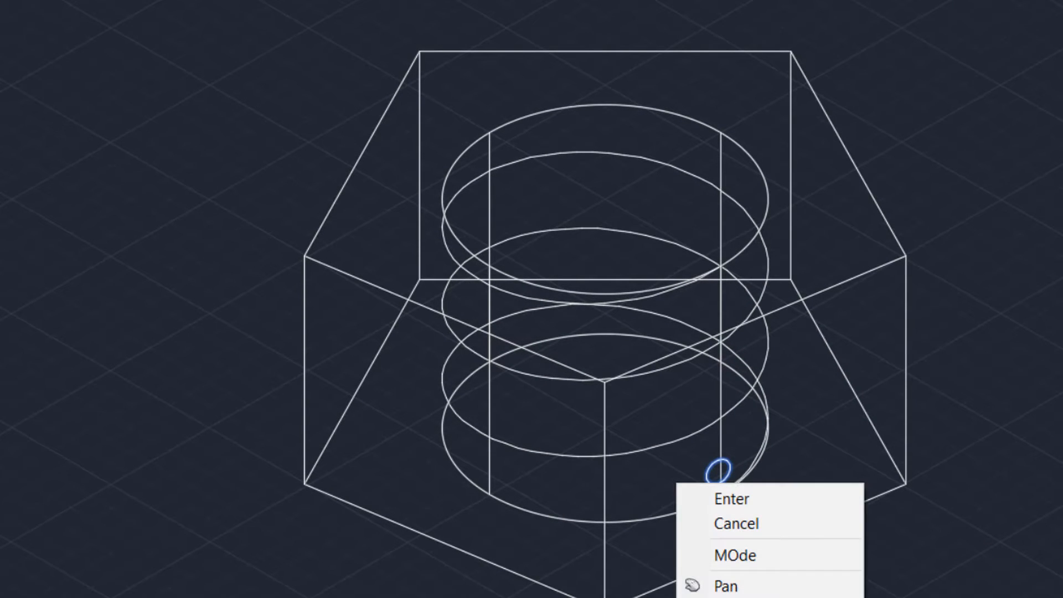
pyautogui.click(723, 500)
pyautogui.click(650, 449)
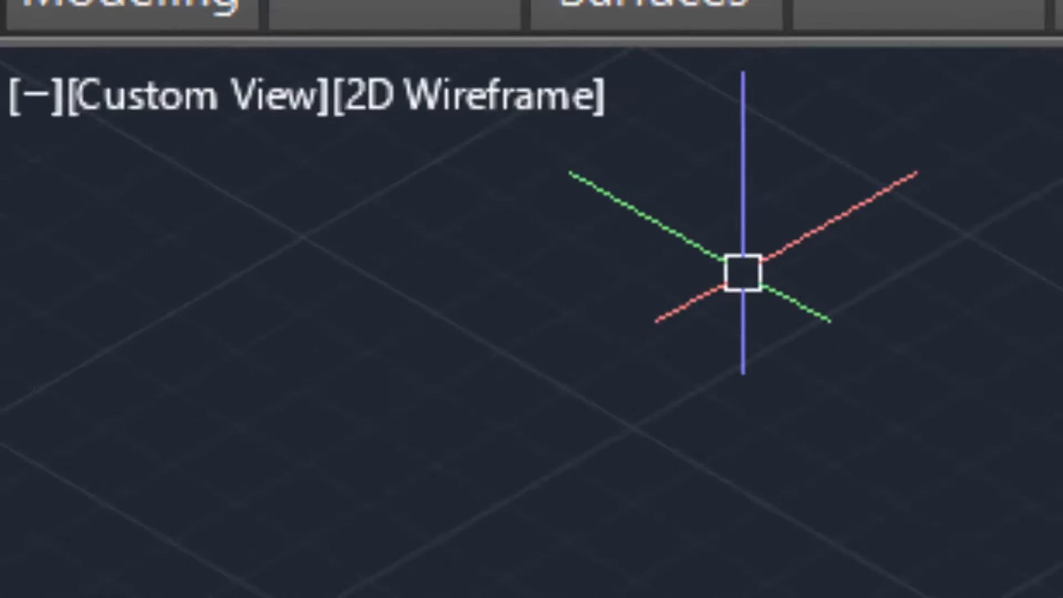
# Change the viewport's visual style to Shaded
pyautogui.rightClick(172, 34)
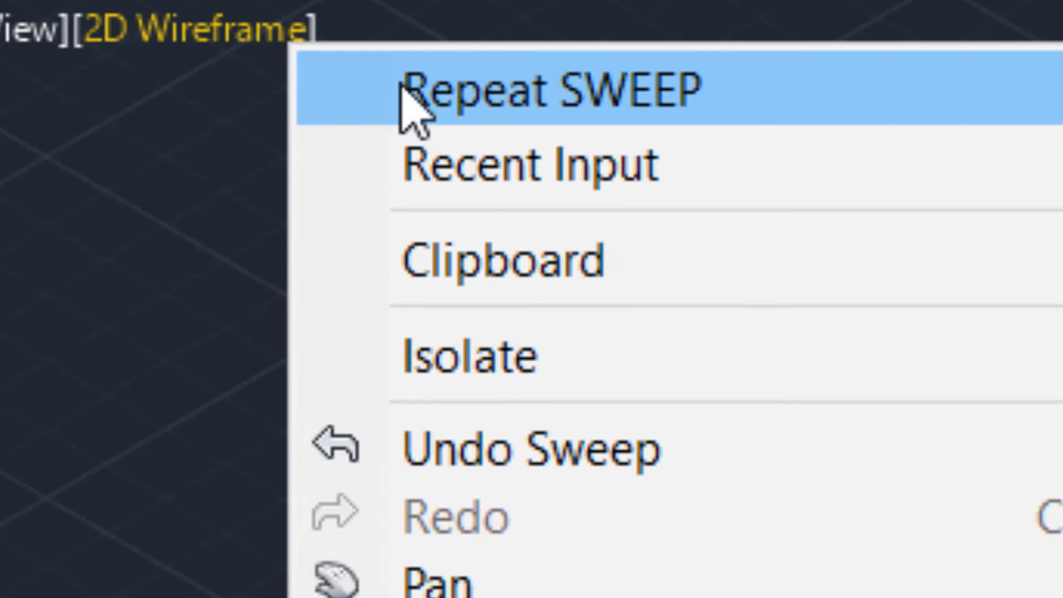
pyautogui.click(176, 44)
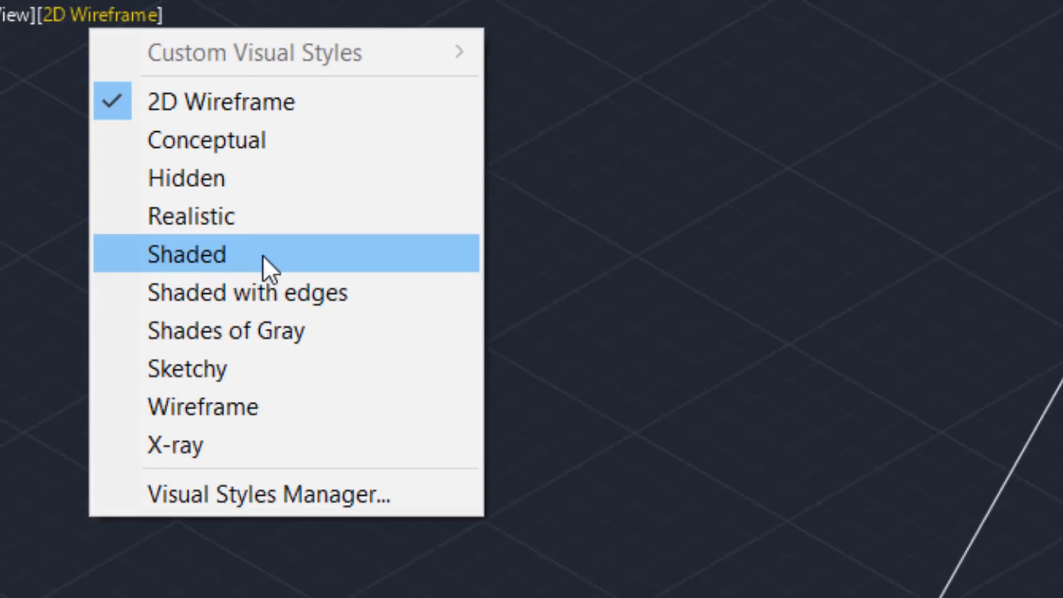
pyautogui.click(499, 504)
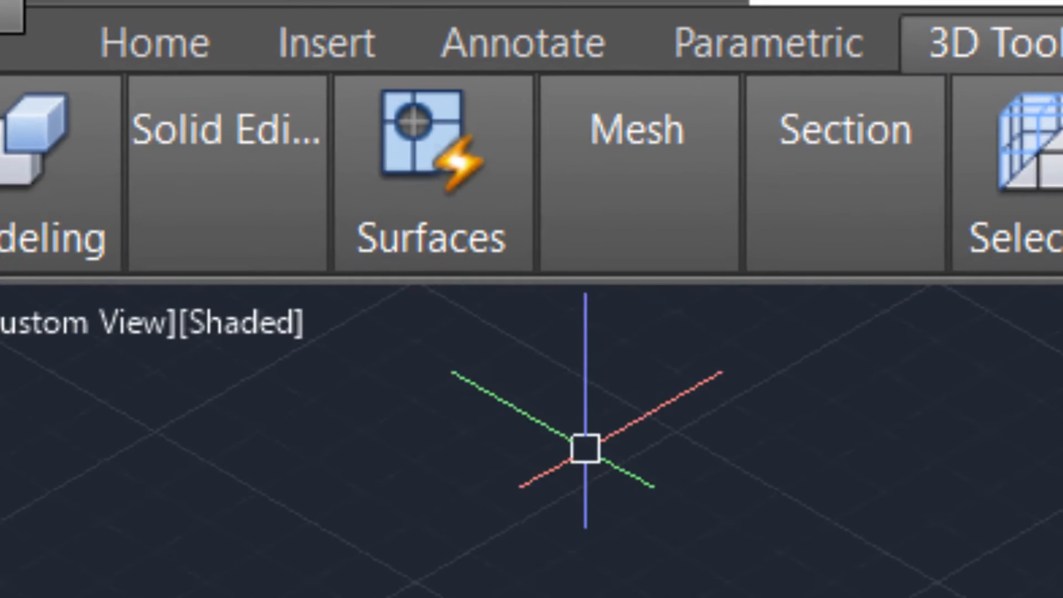
# Subtract the central cylinder from the pentagonal block to cut the nut's hole
pyautogui.click(238, 249)
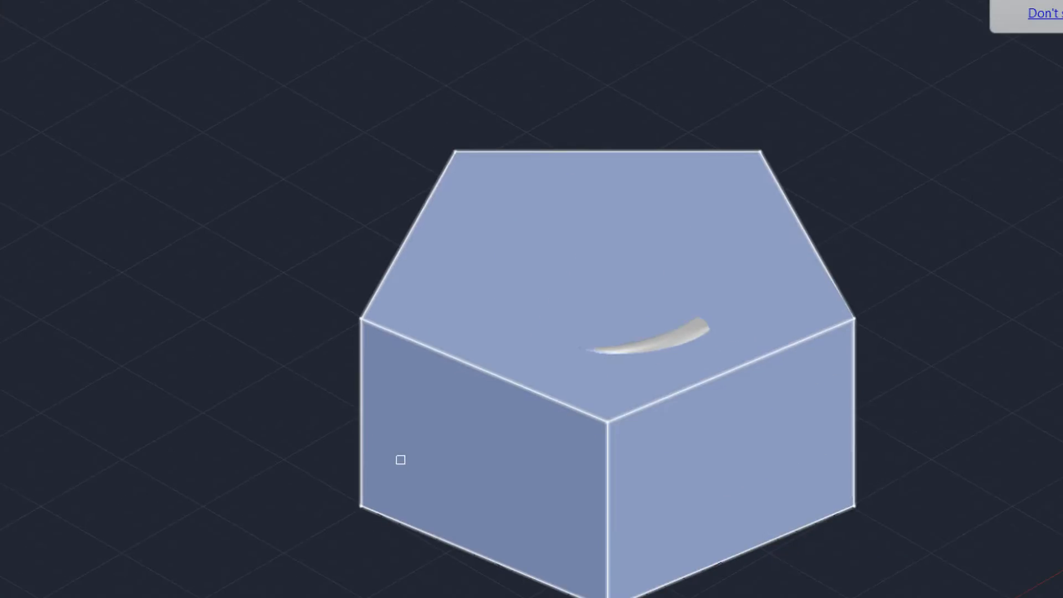
pyautogui.click(400, 459)
pyautogui.press('Return')
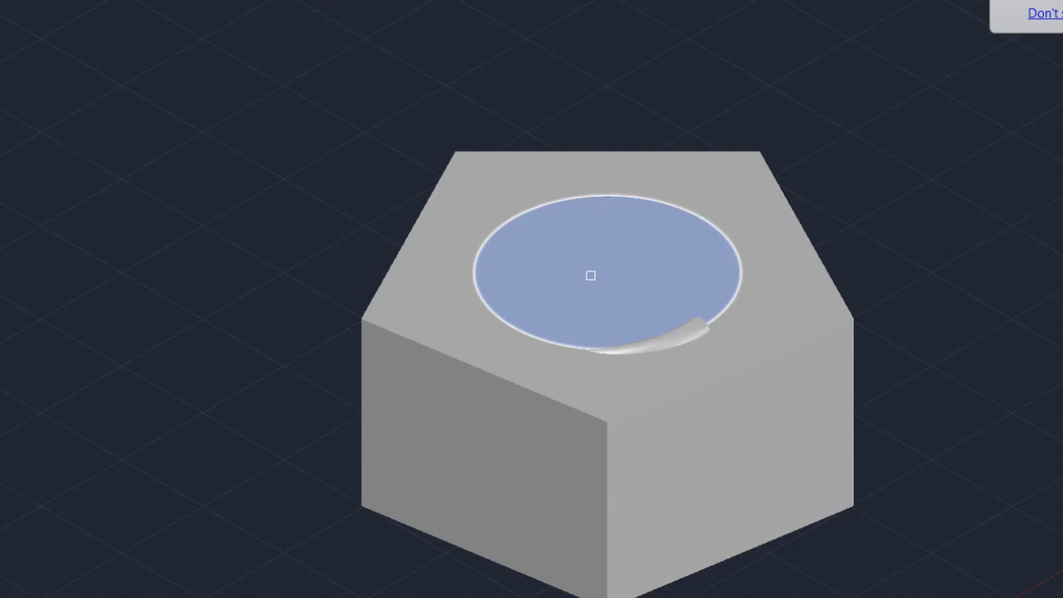
pyautogui.click(591, 275)
pyautogui.press('Return')
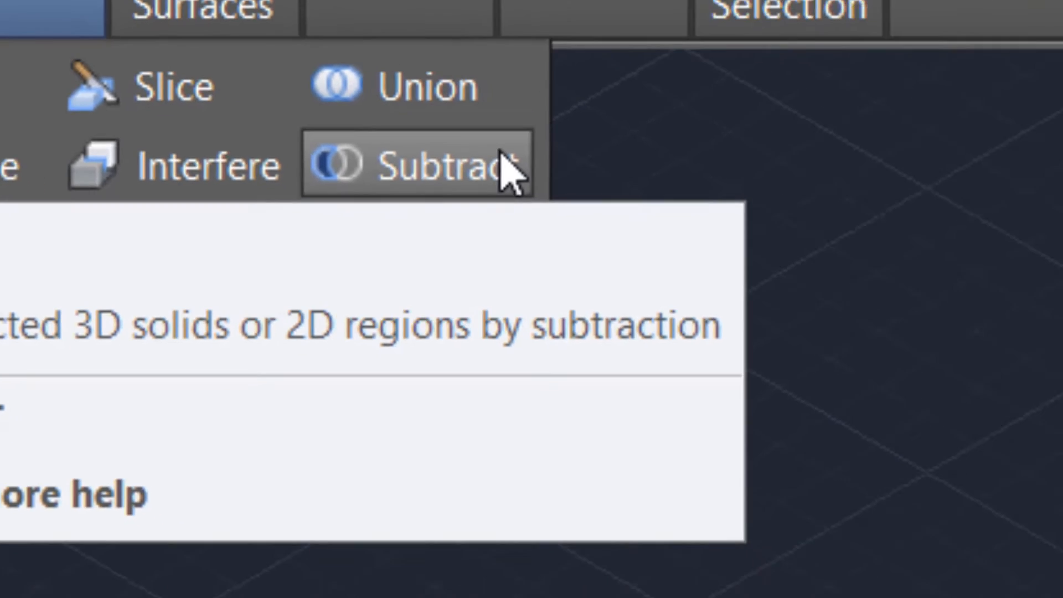
# Subtract the swept thread coil from the pentagonal nut body to cut the internal thread
pyautogui.click(505, 169)
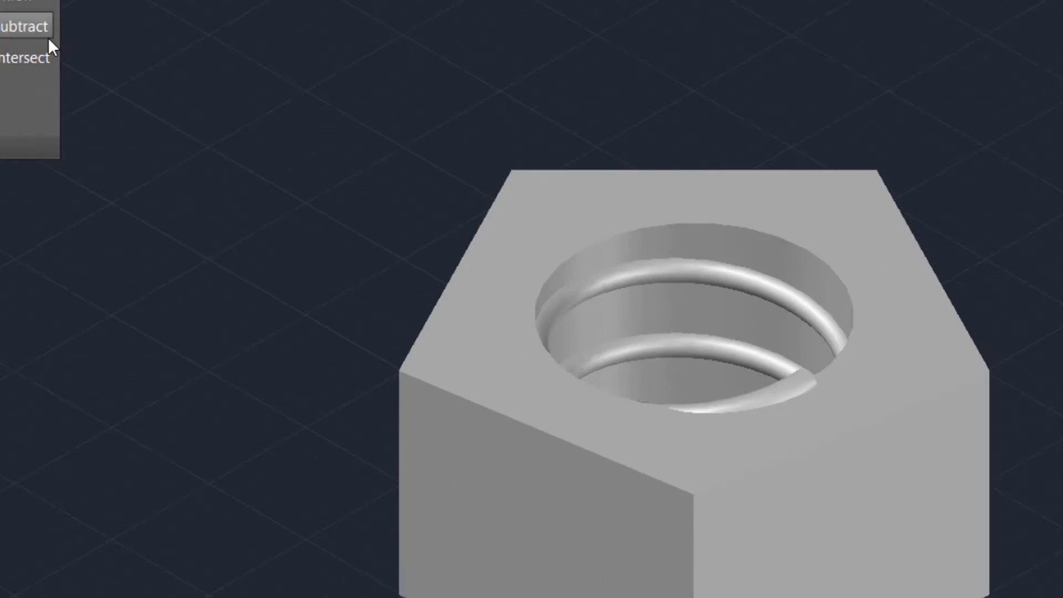
pyautogui.click(332, 272)
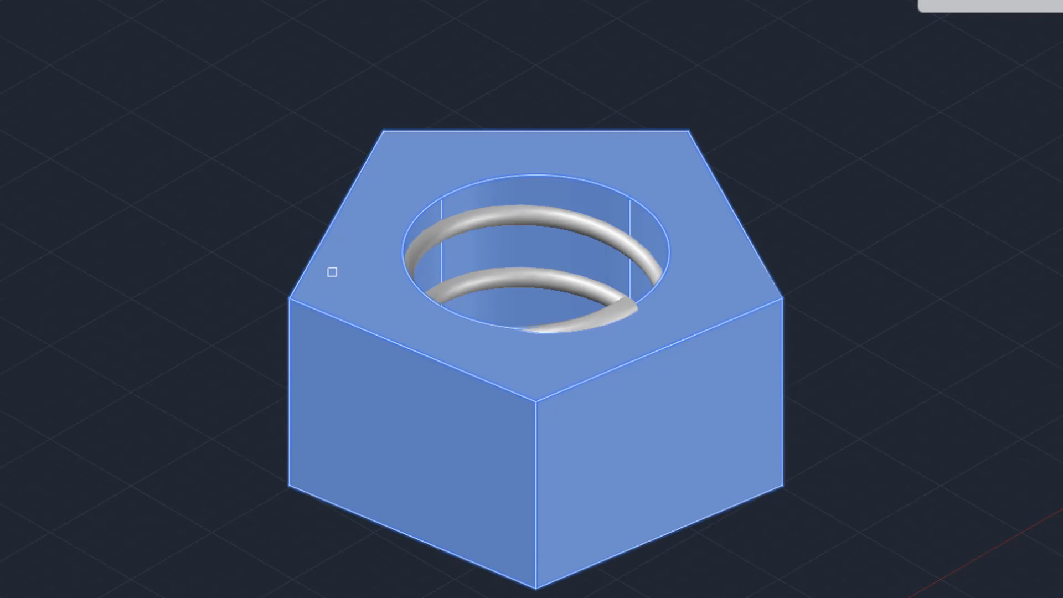
pyautogui.press('Return')
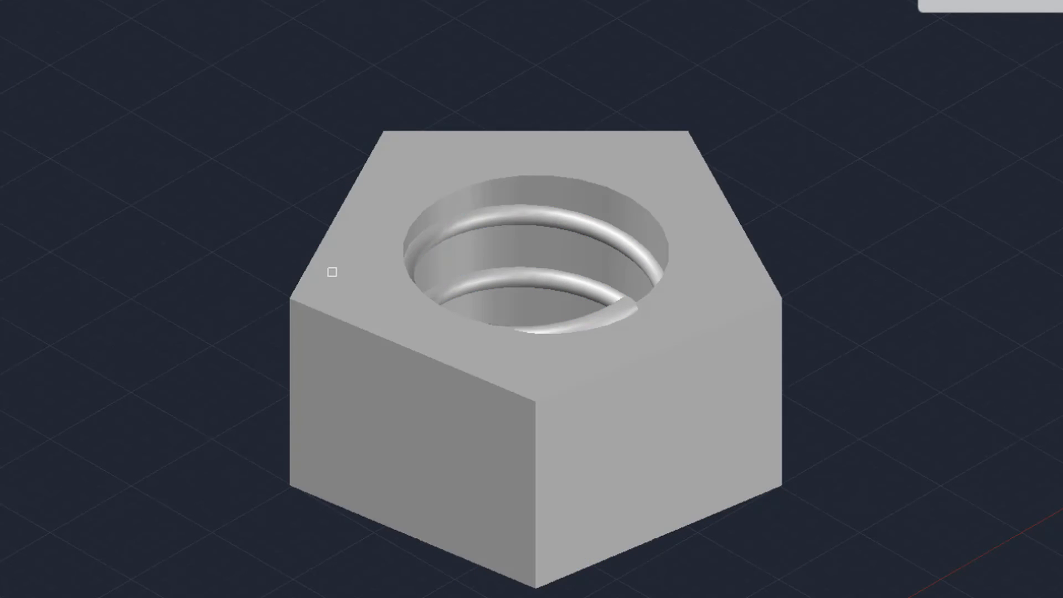
pyautogui.click(453, 237)
pyautogui.press('Return')
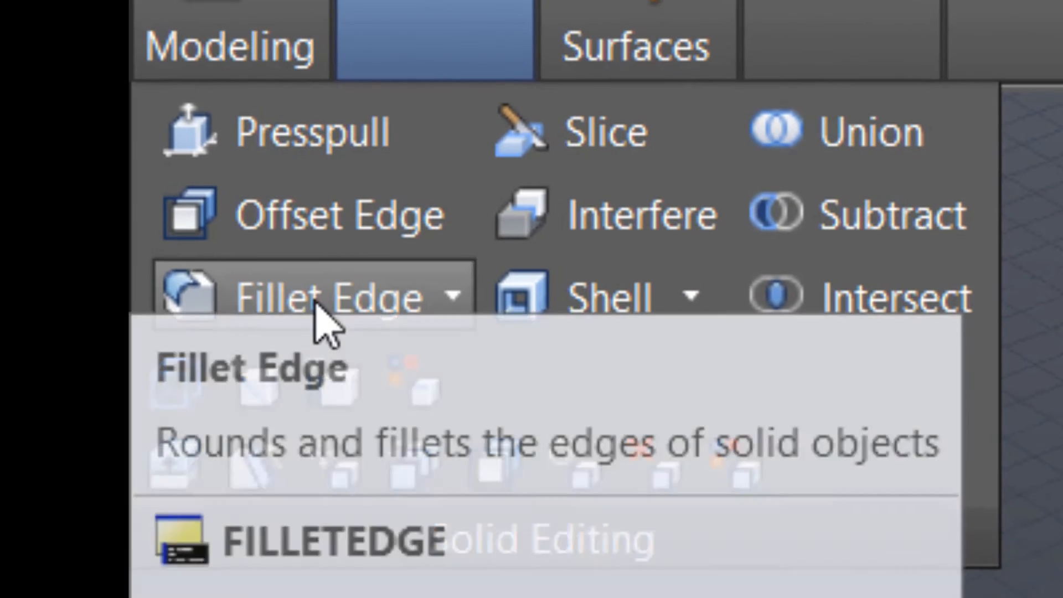
# Fillet the five outer edges of the nut's upper face and the upper rim of its threaded hole
pyautogui.click(332, 332)
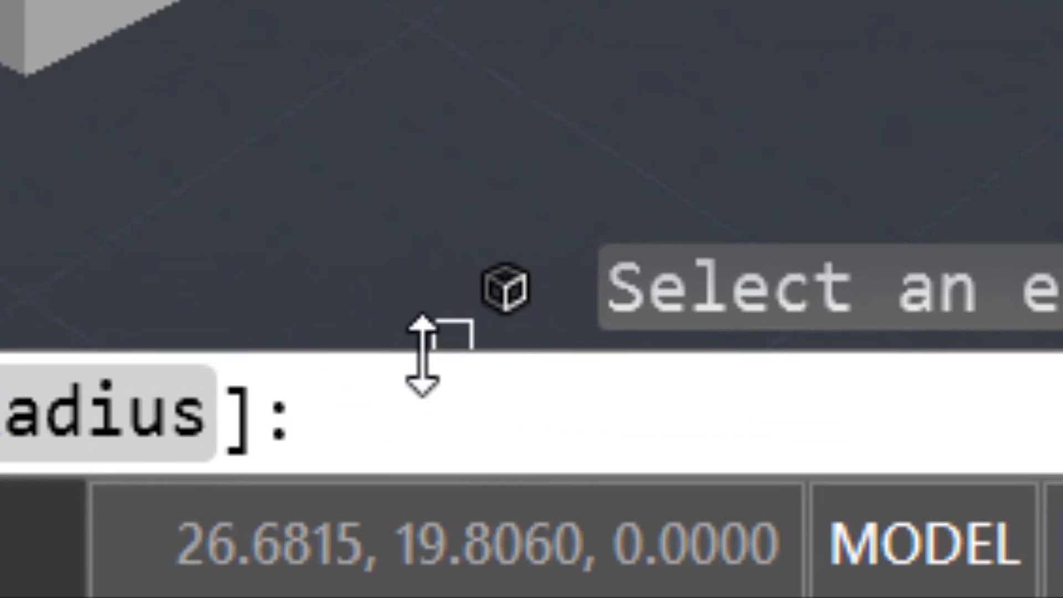
pyautogui.write('r')
pyautogui.press('Return')
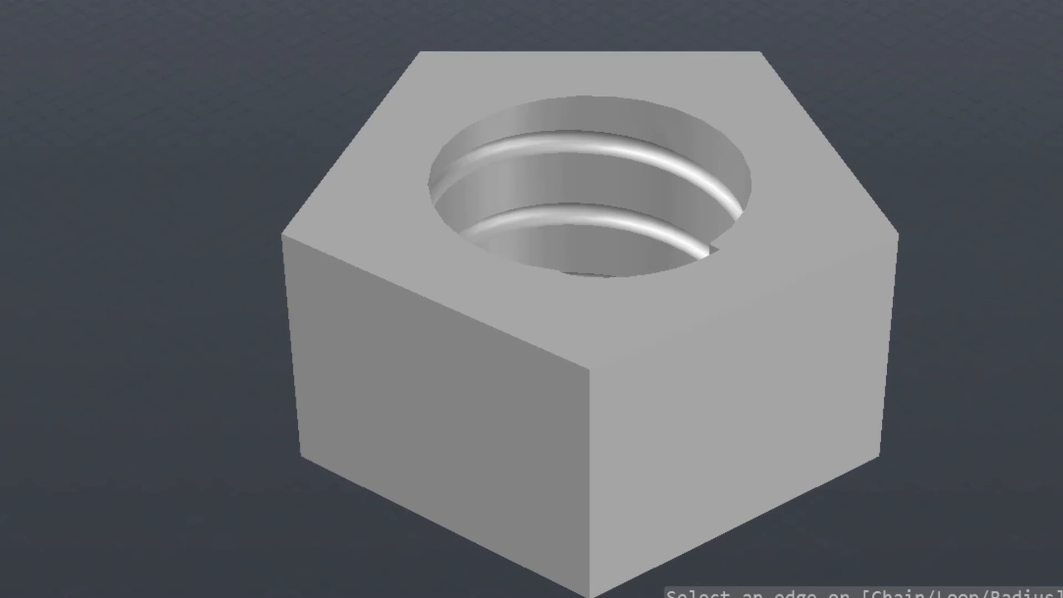
pyautogui.click(345, 153)
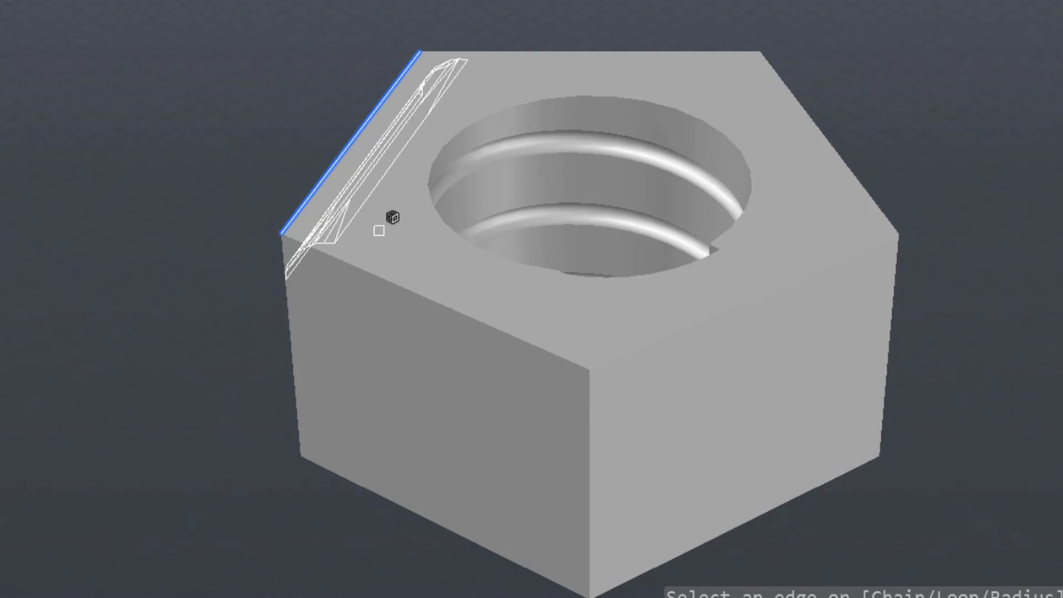
pyautogui.click(413, 299)
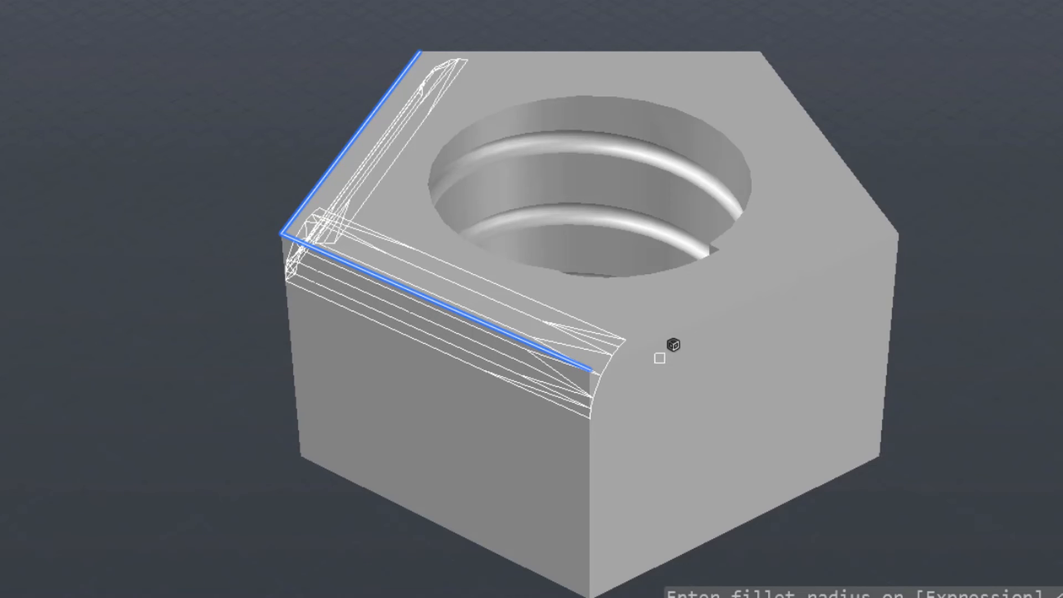
pyautogui.click(836, 142)
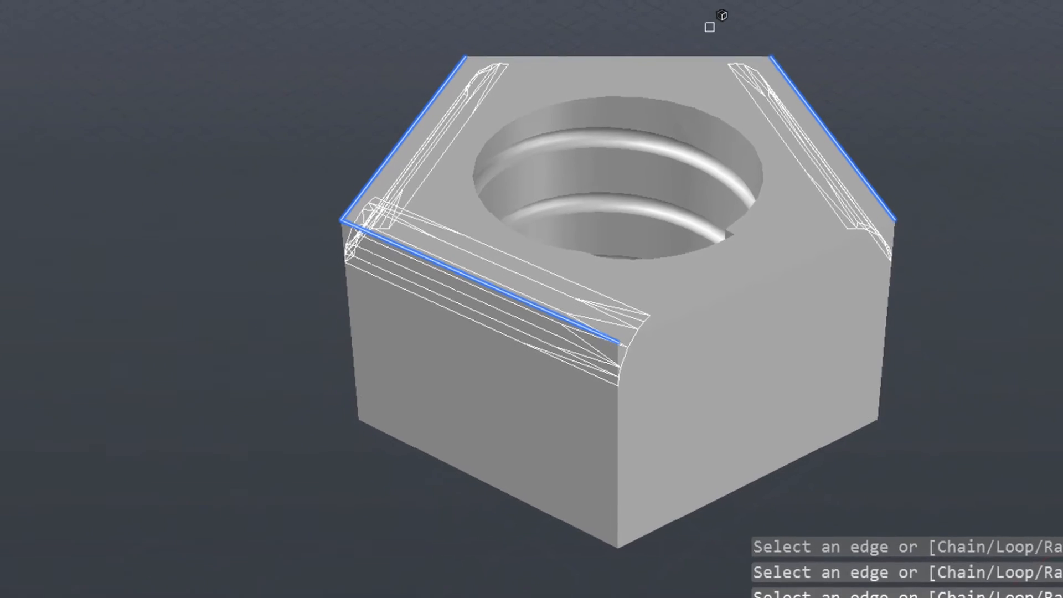
pyautogui.click(683, 55)
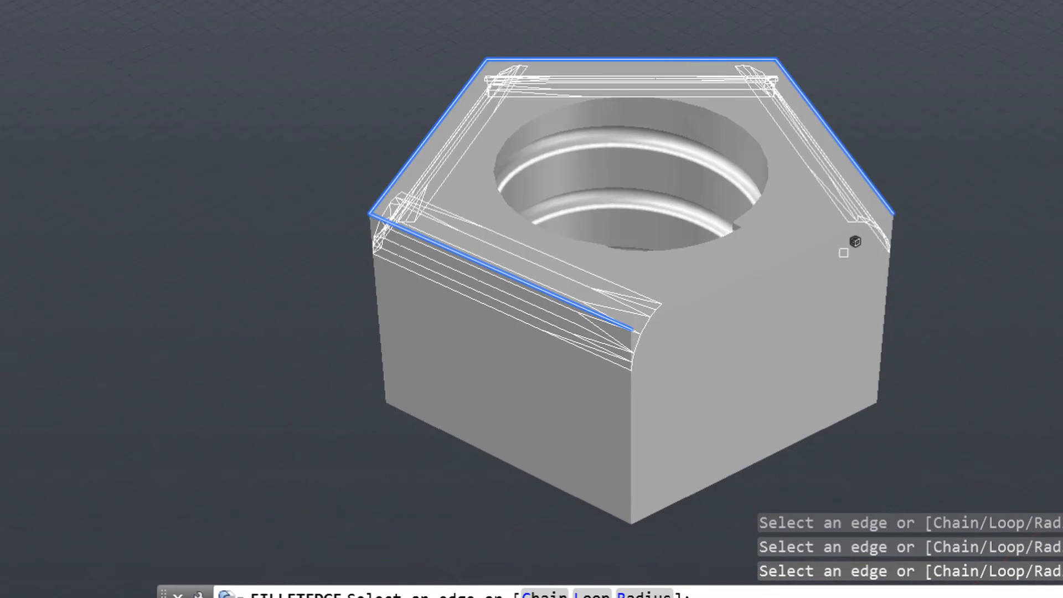
pyautogui.click(764, 265)
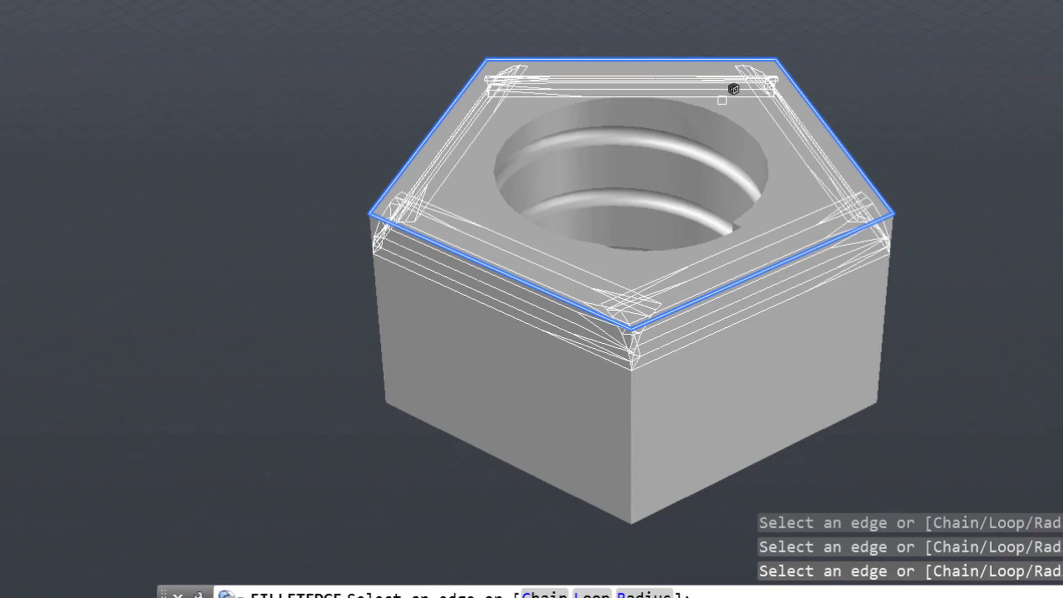
pyautogui.click(748, 132)
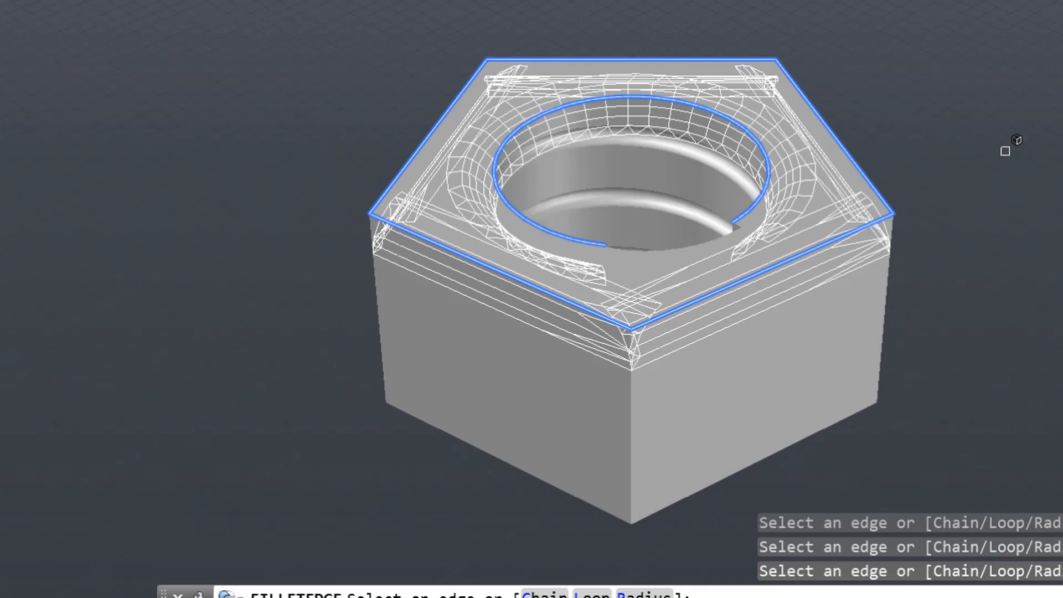
pyautogui.rightClick(1001, 221)
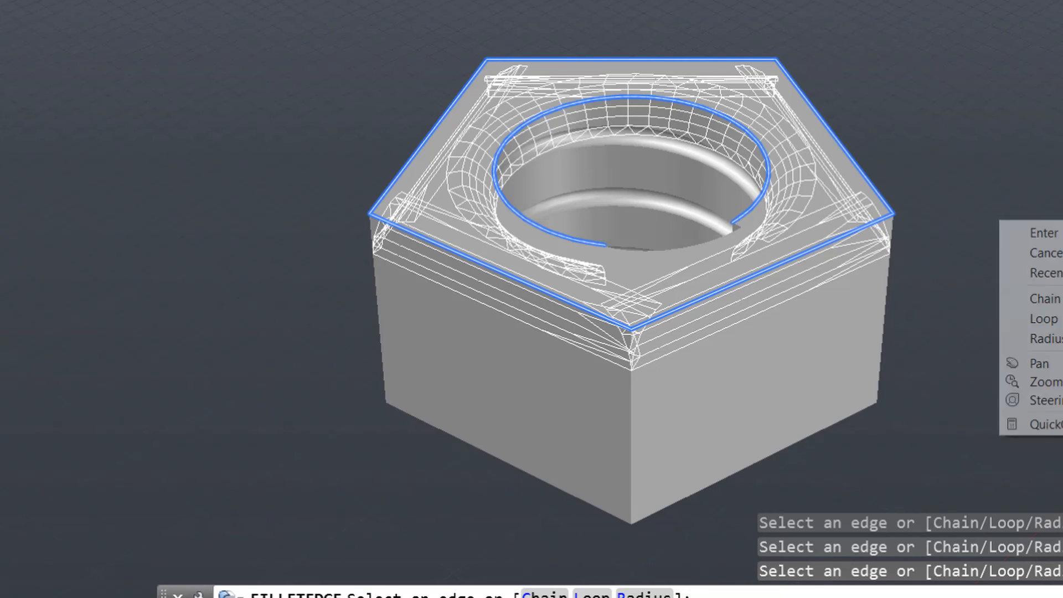
pyautogui.click(1018, 233)
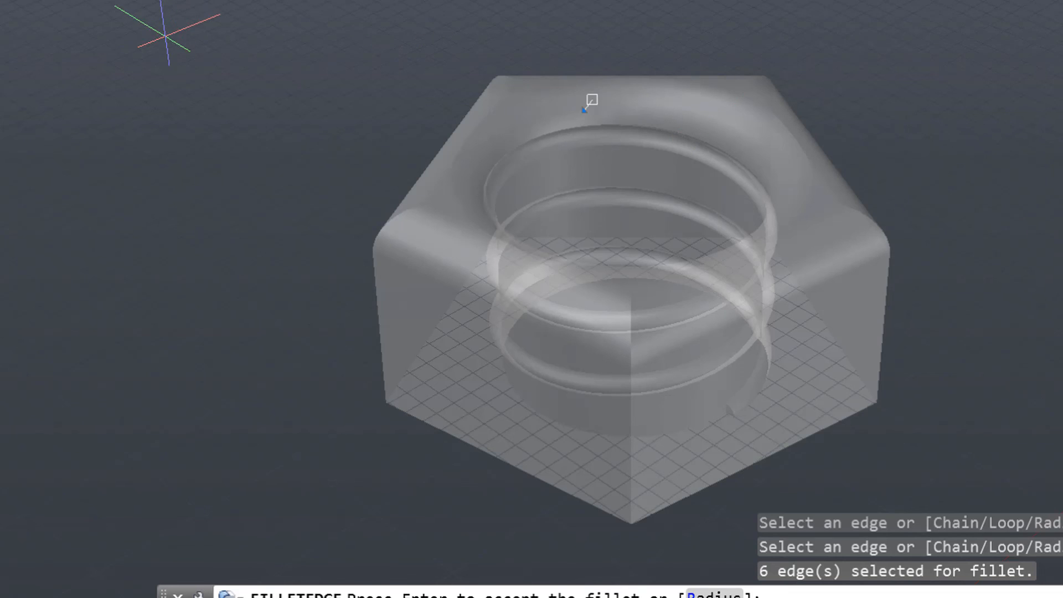
pyautogui.rightClick(191, 38)
pyautogui.click(194, 42)
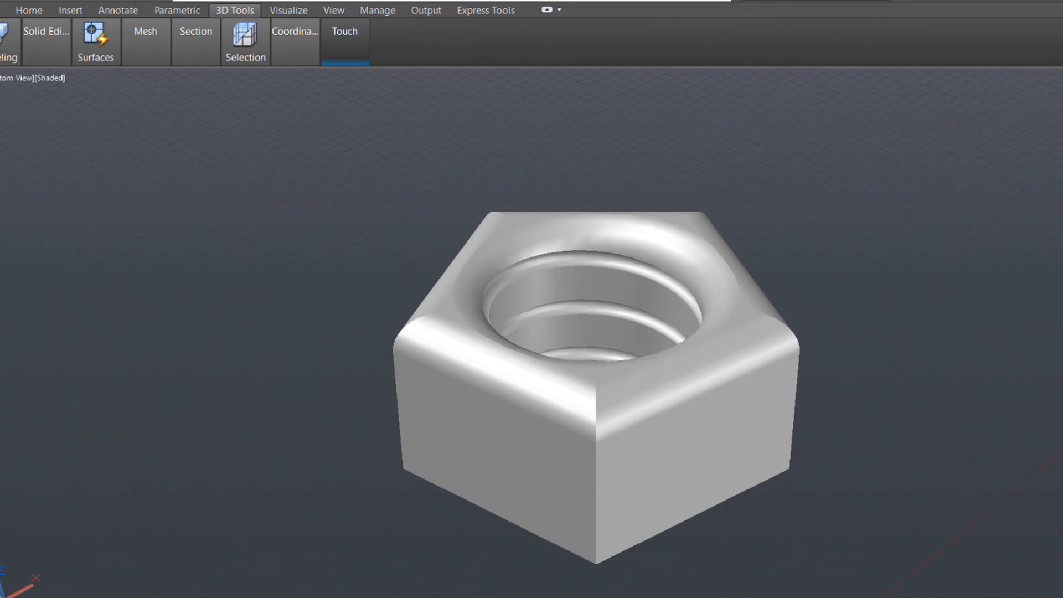
pyautogui.keyDown('shift'); pyautogui.moveTo(975, 347); pyautogui.dragTo(899, 408, button='middle'); pyautogui.keyUp('shift')
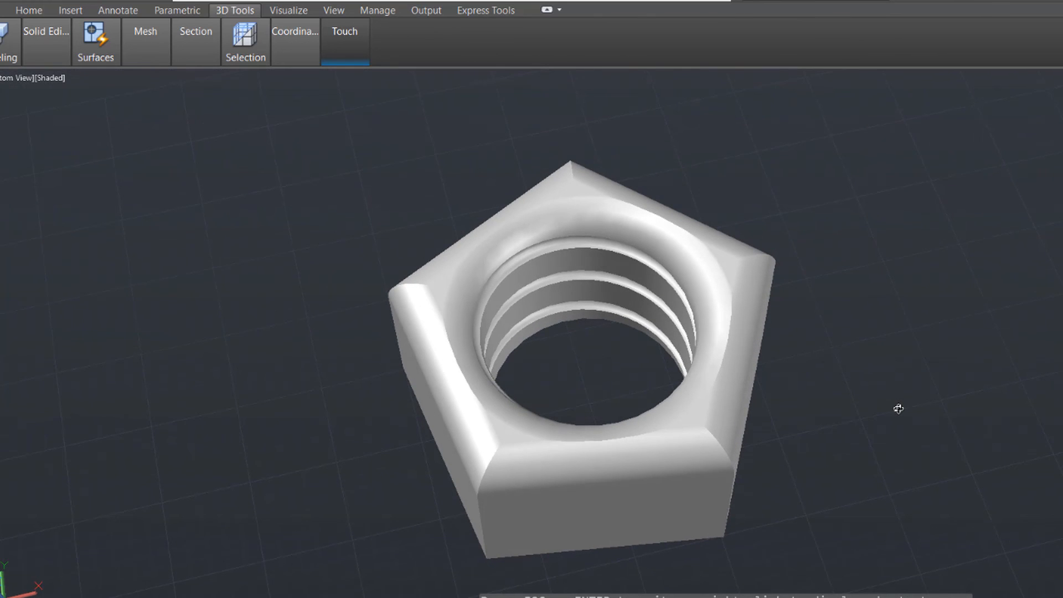